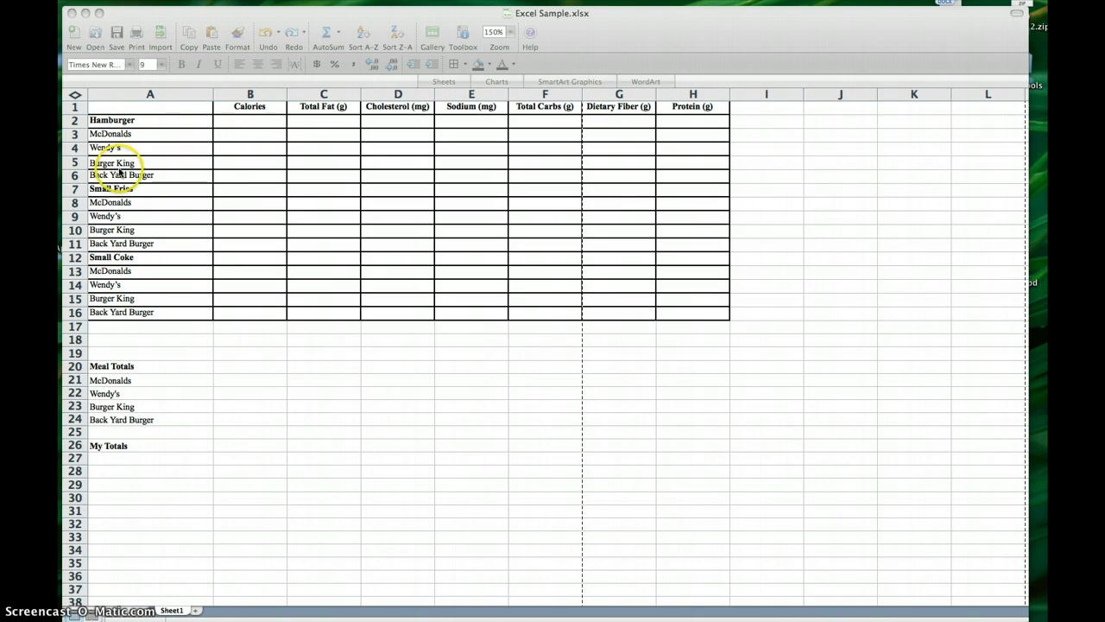
Paste the copied nutrition values for all restaurants into the table, starting at cell B2.
left_click(238, 122)
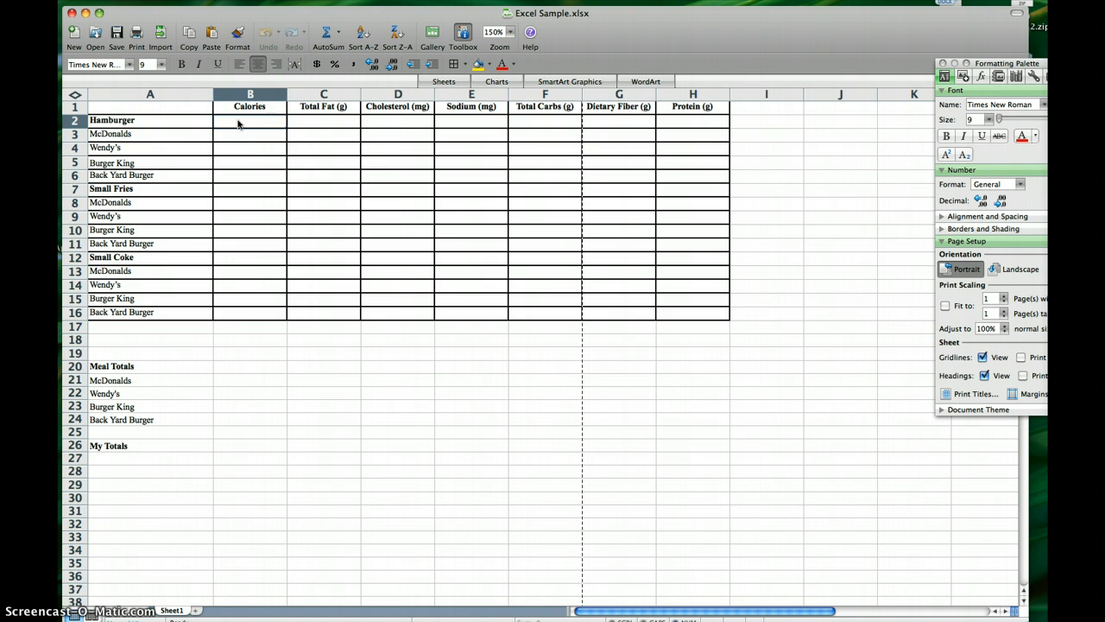
key("super+v")
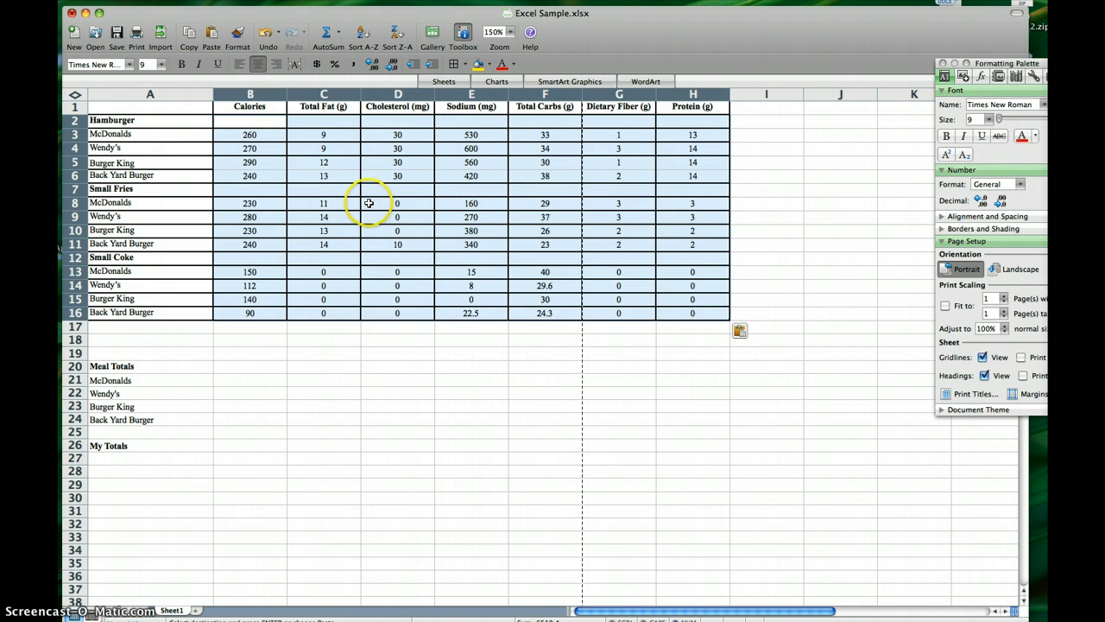
left_click(111, 380)
left_click(114, 407)
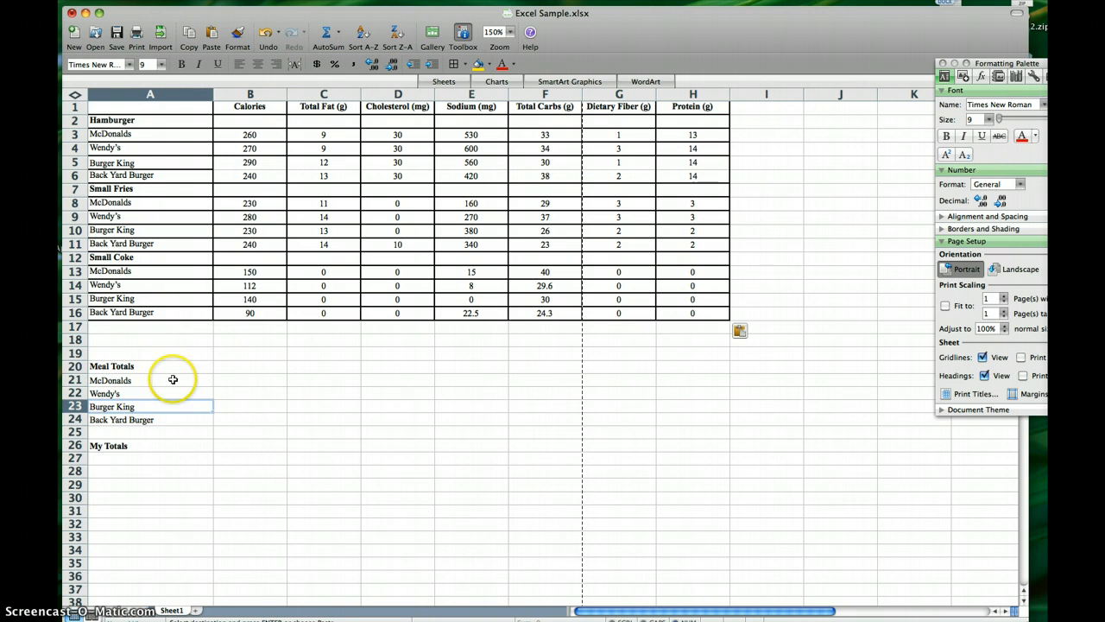
Calculate the McDonalds meal's total calories in B21 with the AutoSum formula =SUM(B3+B8+B13).
left_click(227, 377)
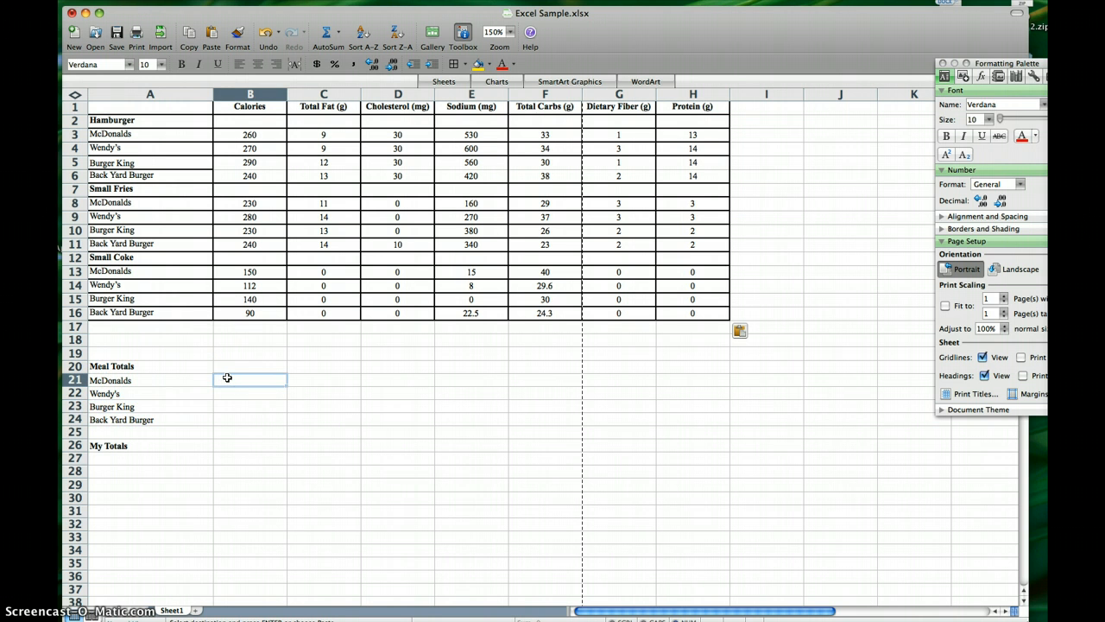
left_click(230, 378)
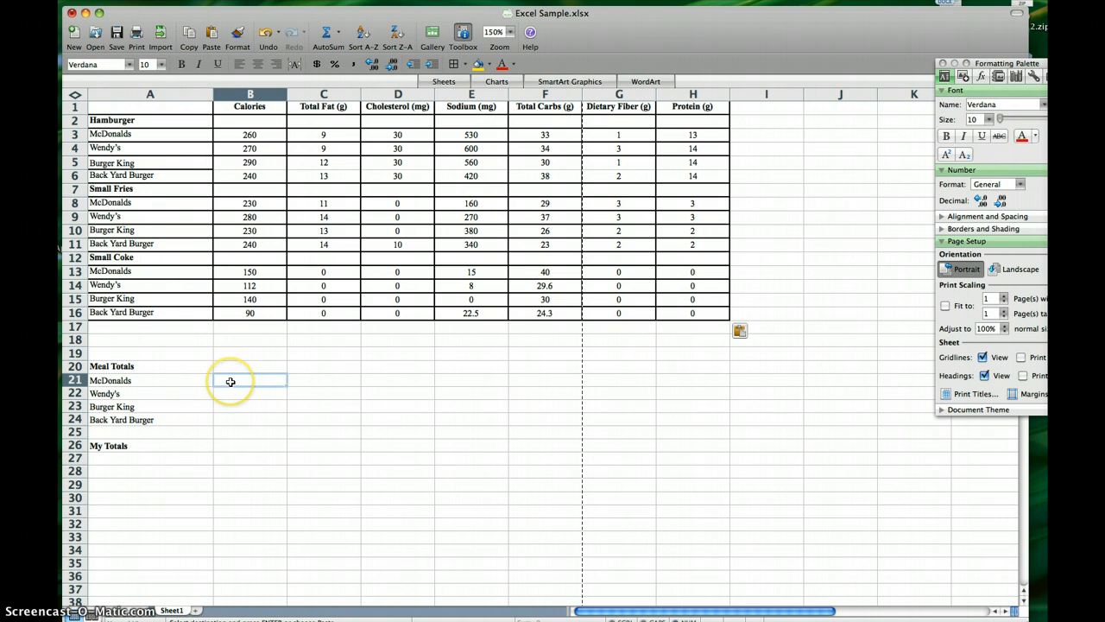
left_click(231, 381)
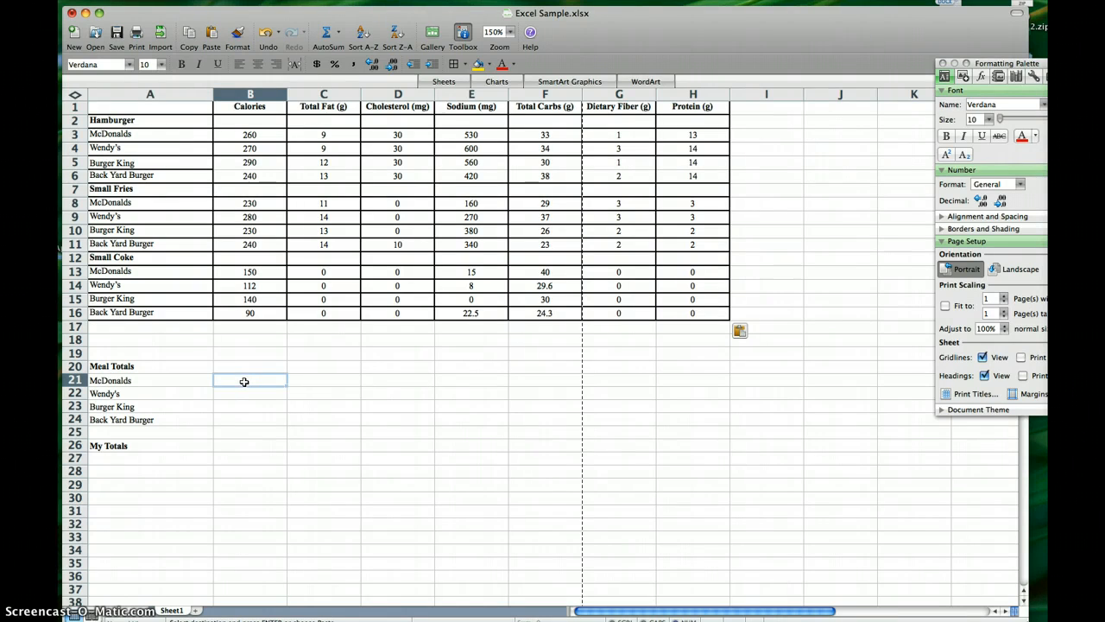
left_click(328, 36)
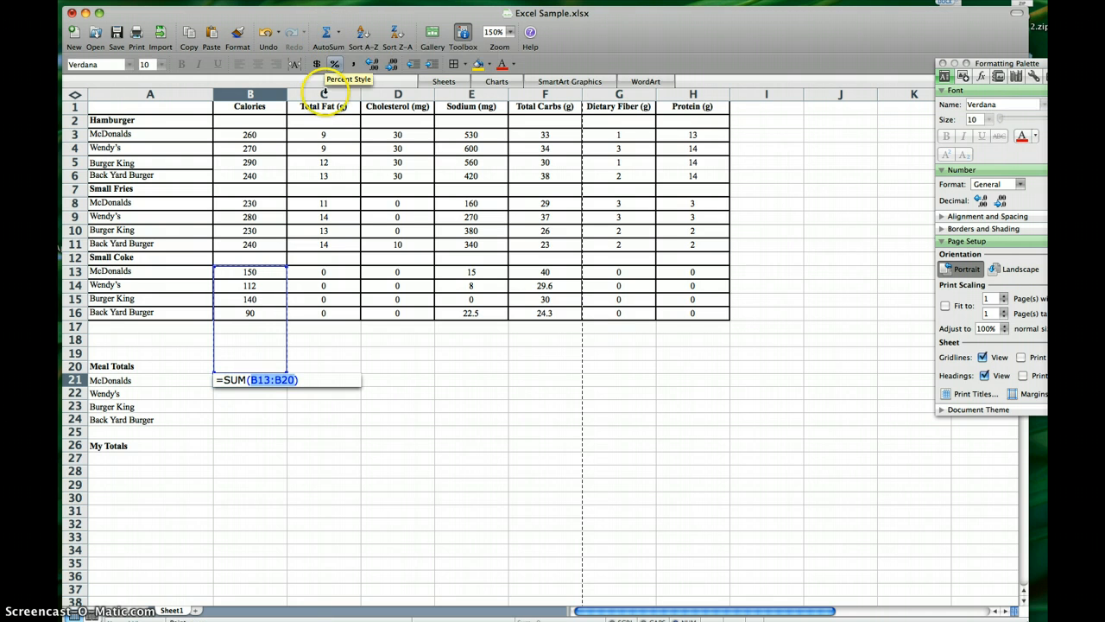
left_click(251, 136)
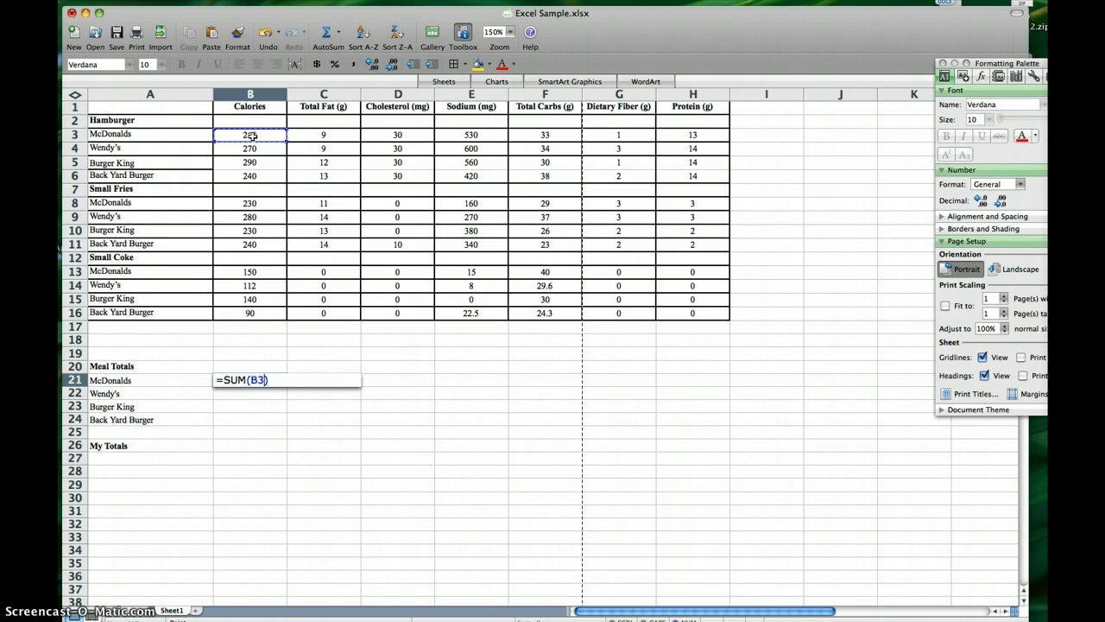
type("+")
left_click(247, 203)
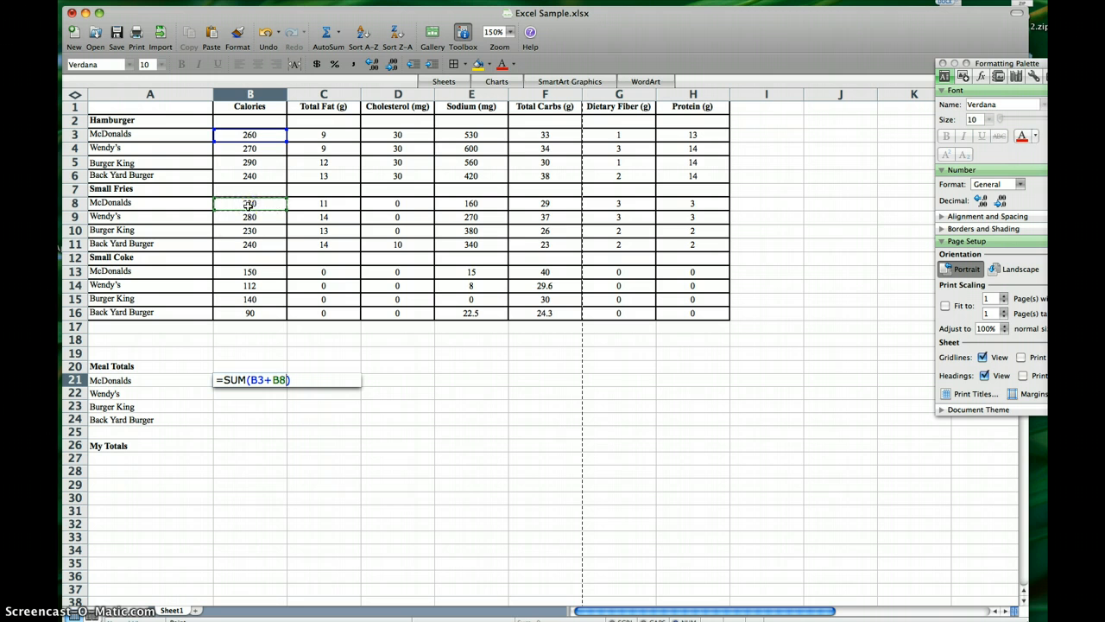
type("+")
left_click(262, 272)
key("Return")
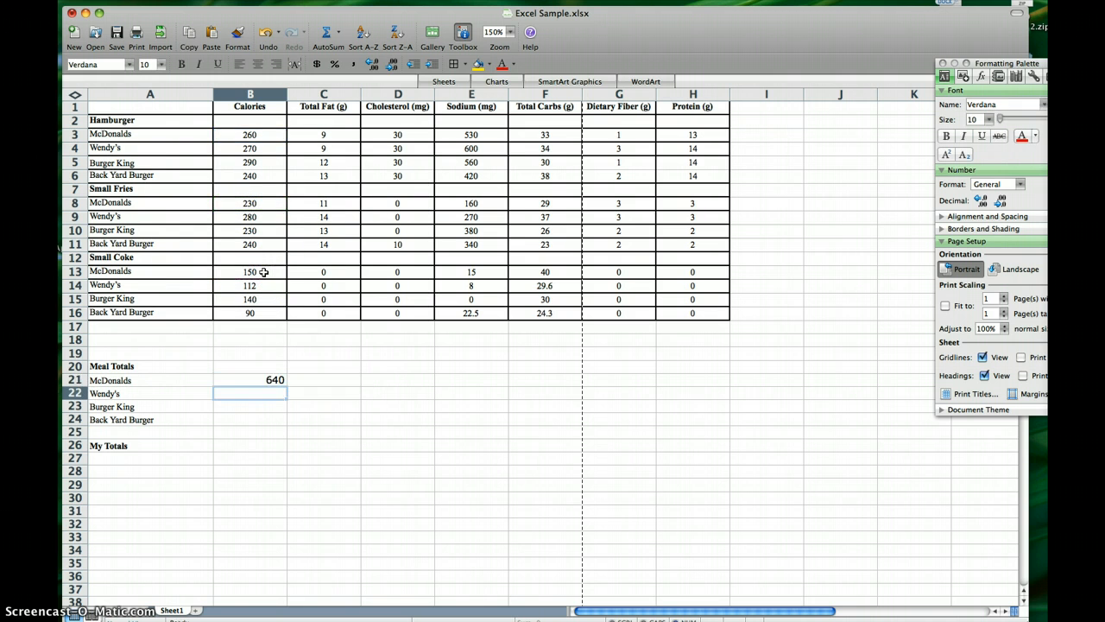
Fill the calories total formula from B21 down to row 24, and extend the four totals across to the Protein column.
left_click(259, 380)
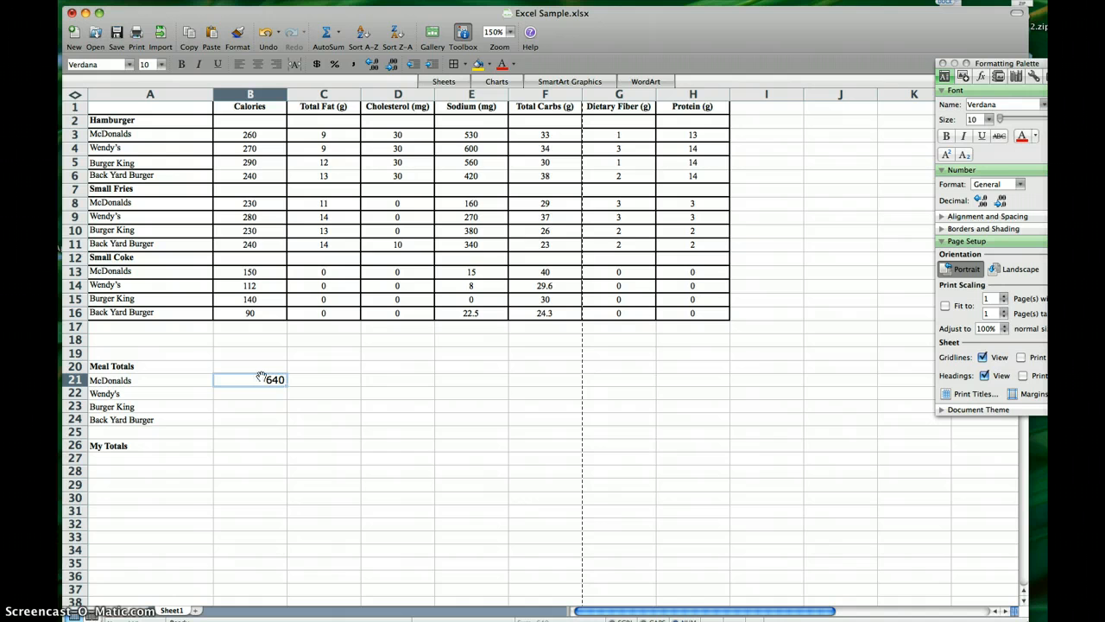
left_click(273, 408)
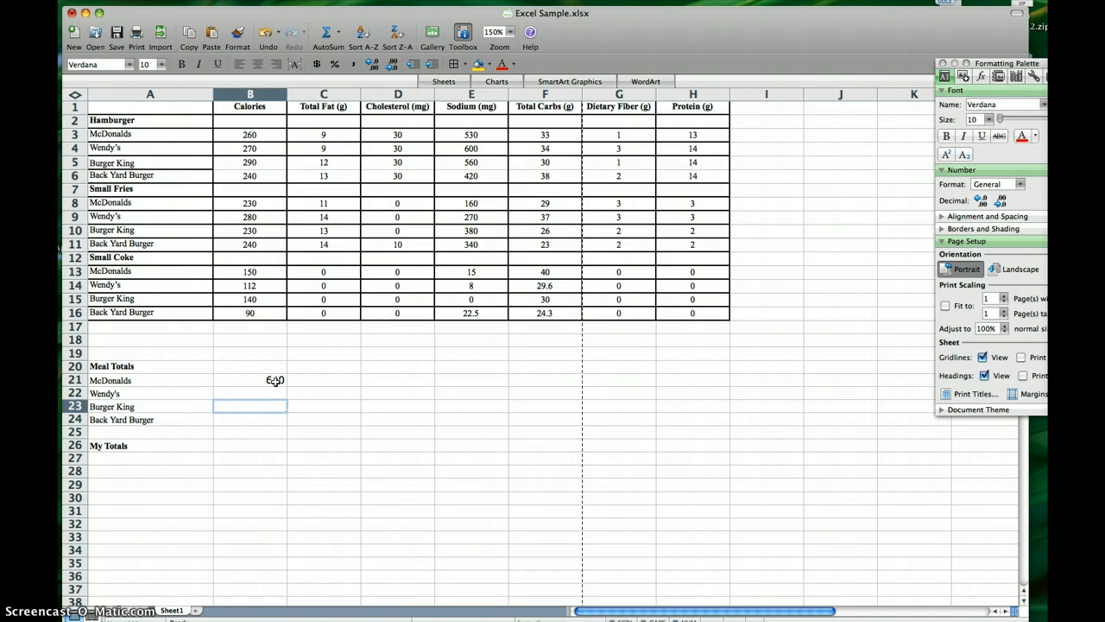
left_click(274, 380)
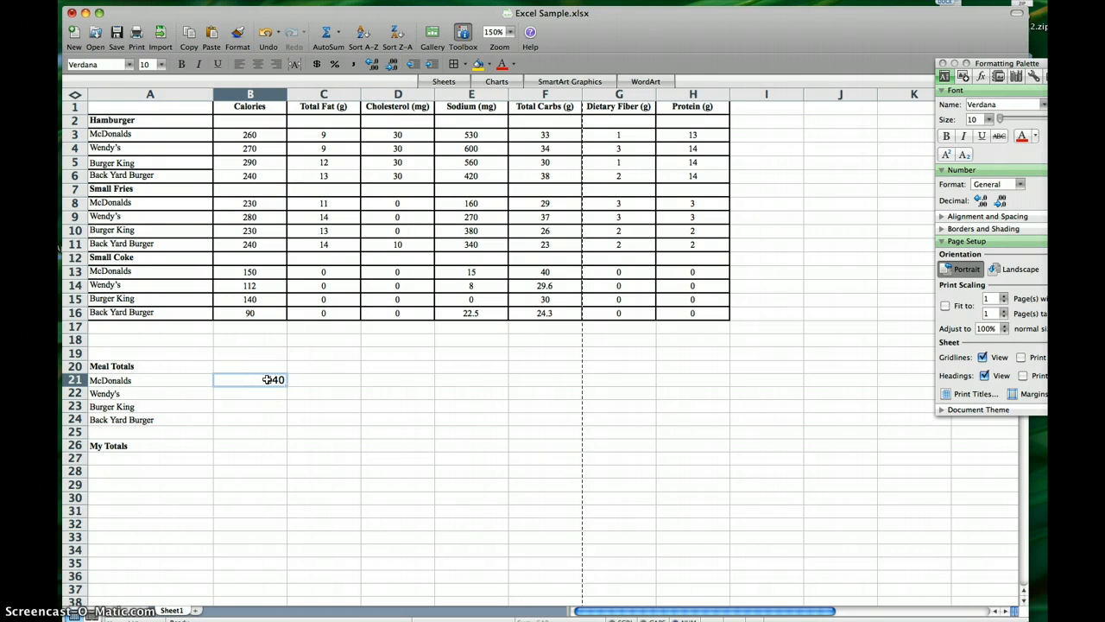
left_click(270, 381)
left_click_drag(285, 382, 284, 421)
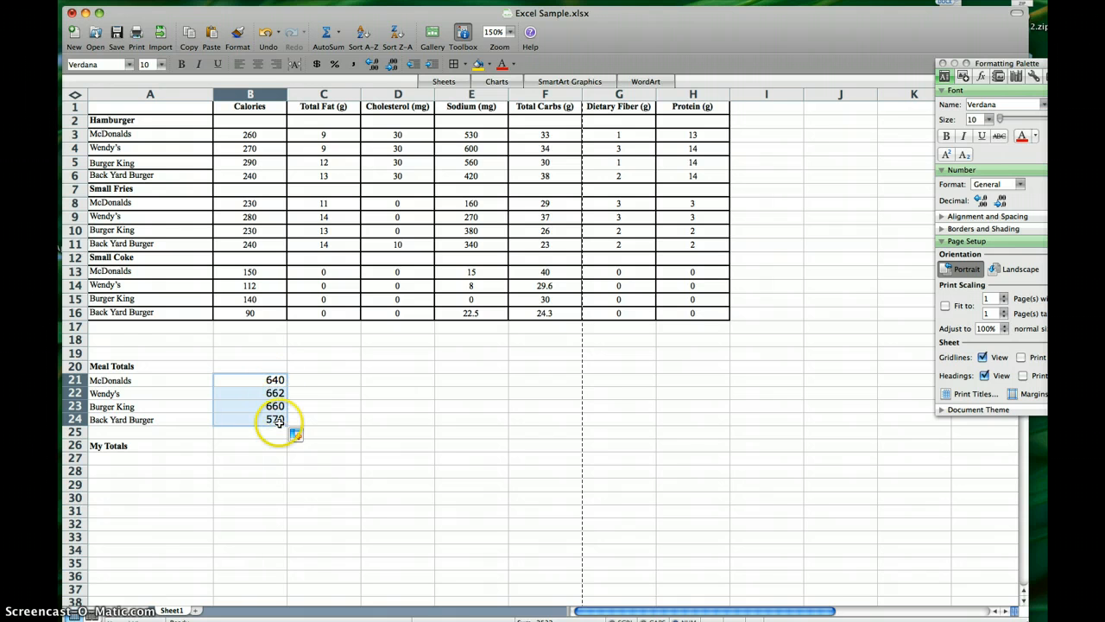
left_click_drag(284, 422, 694, 437)
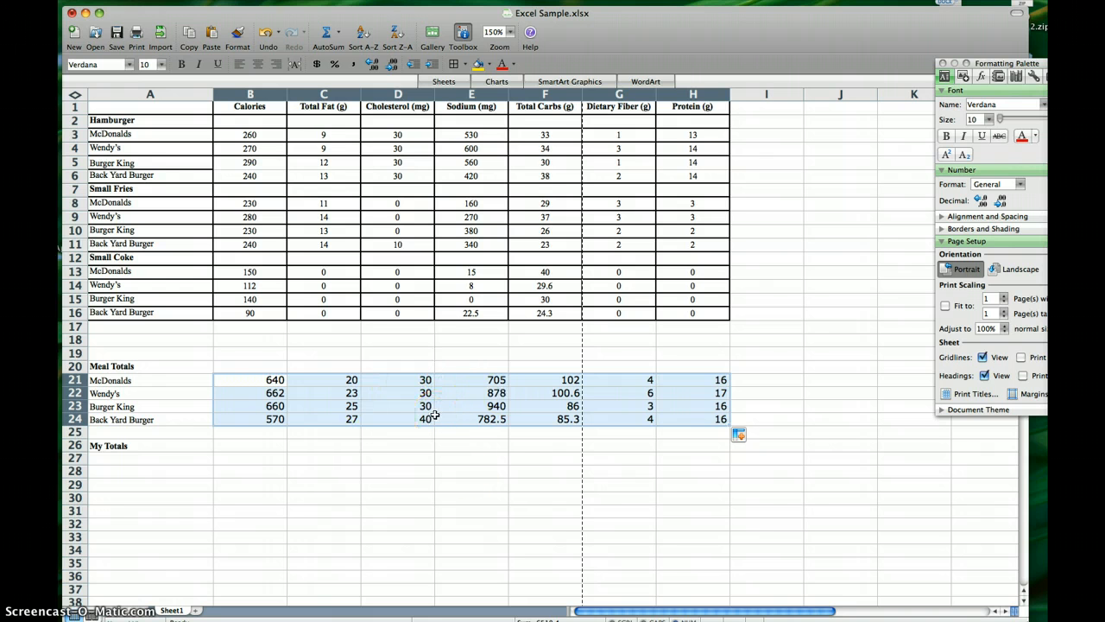
Switch to Firefox and look up the recommended calories per day for females aged 24-50 on the Spreadsheets assignment page.
left_click(240, 446)
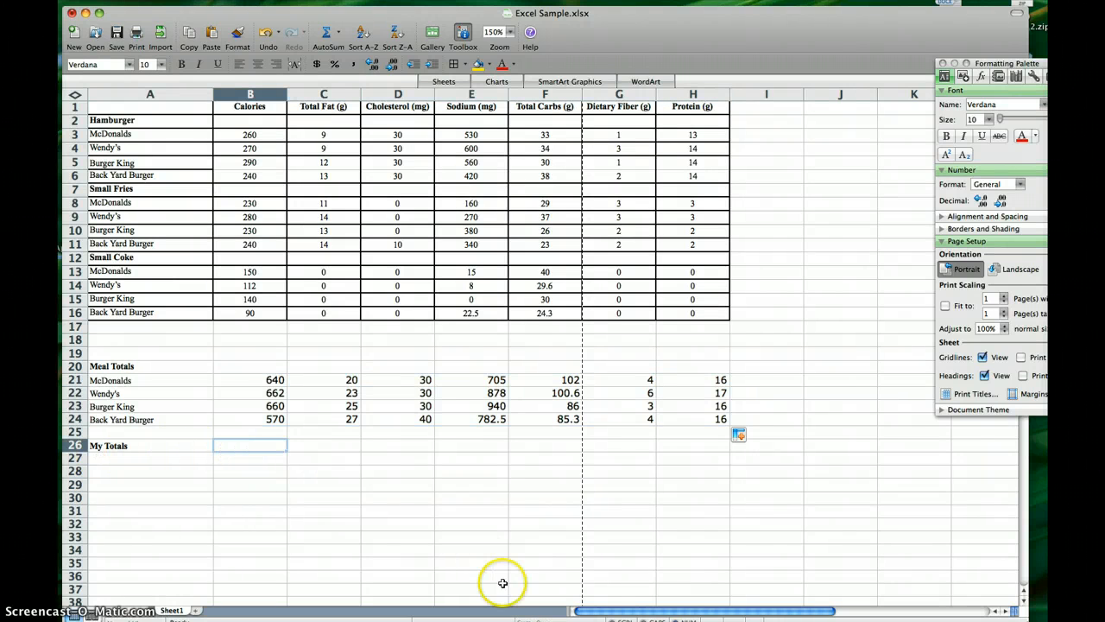
left_click(675, 610)
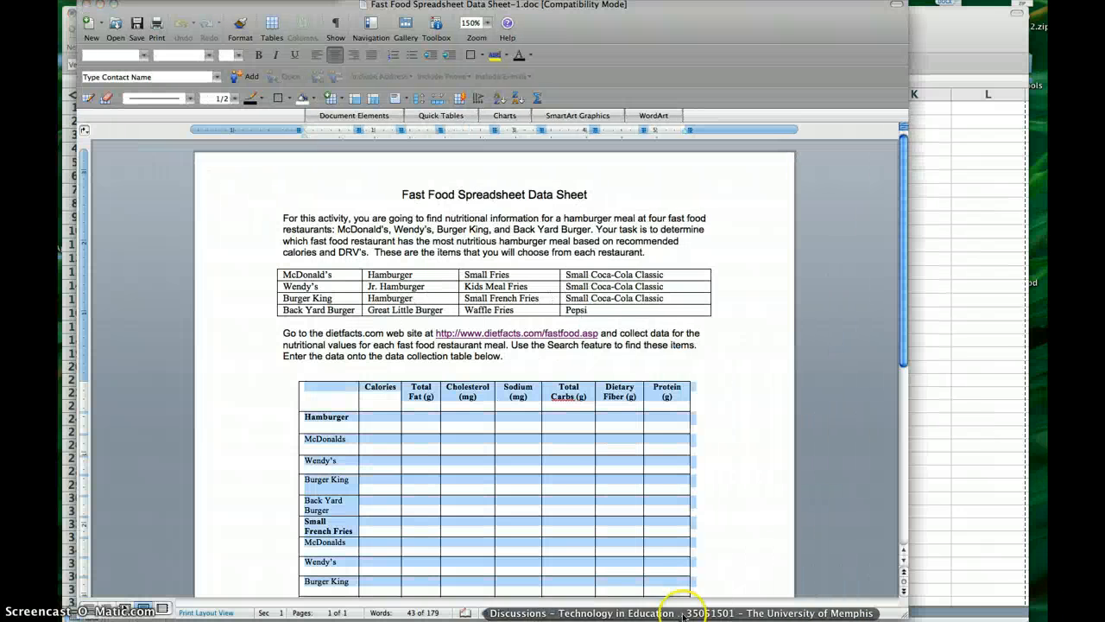
left_click(100, 5)
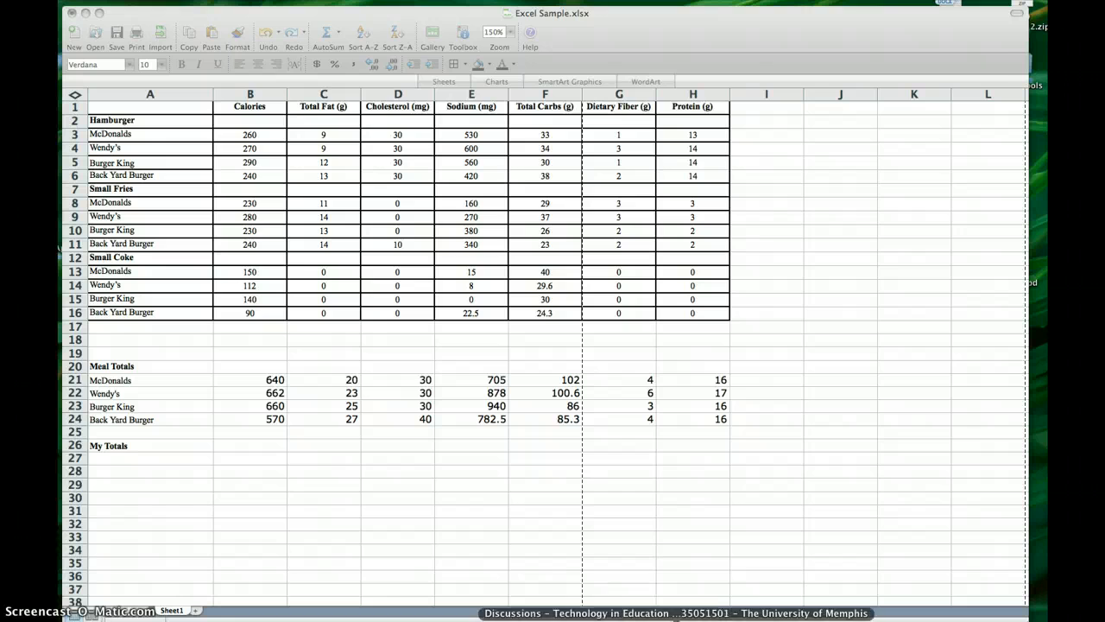
left_click(665, 610)
left_click(464, 19)
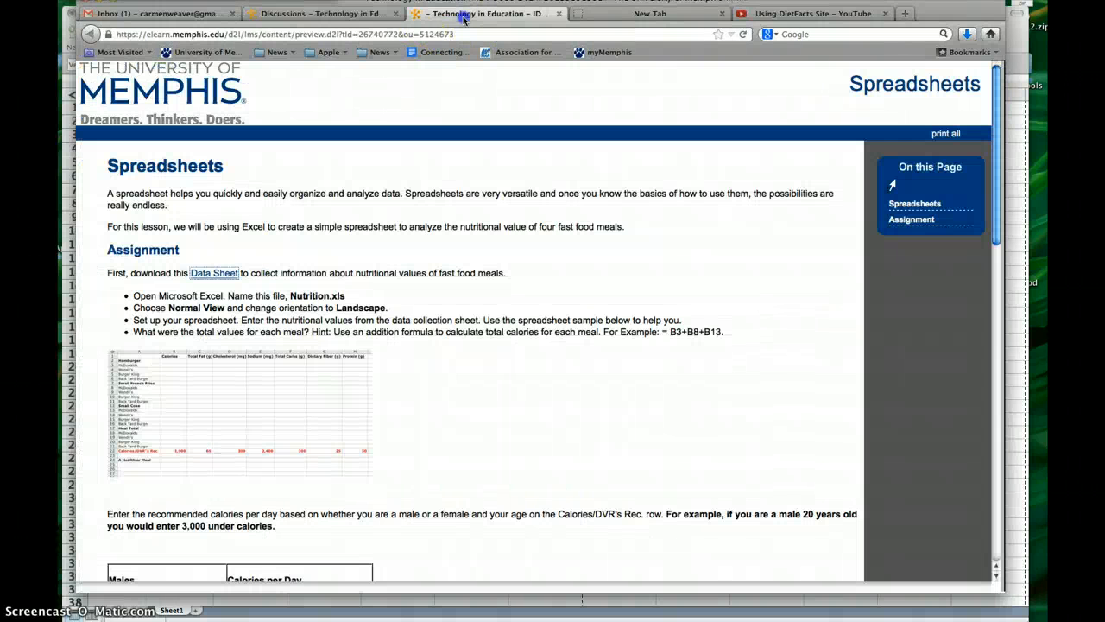
scroll(439, 440, "down", 5)
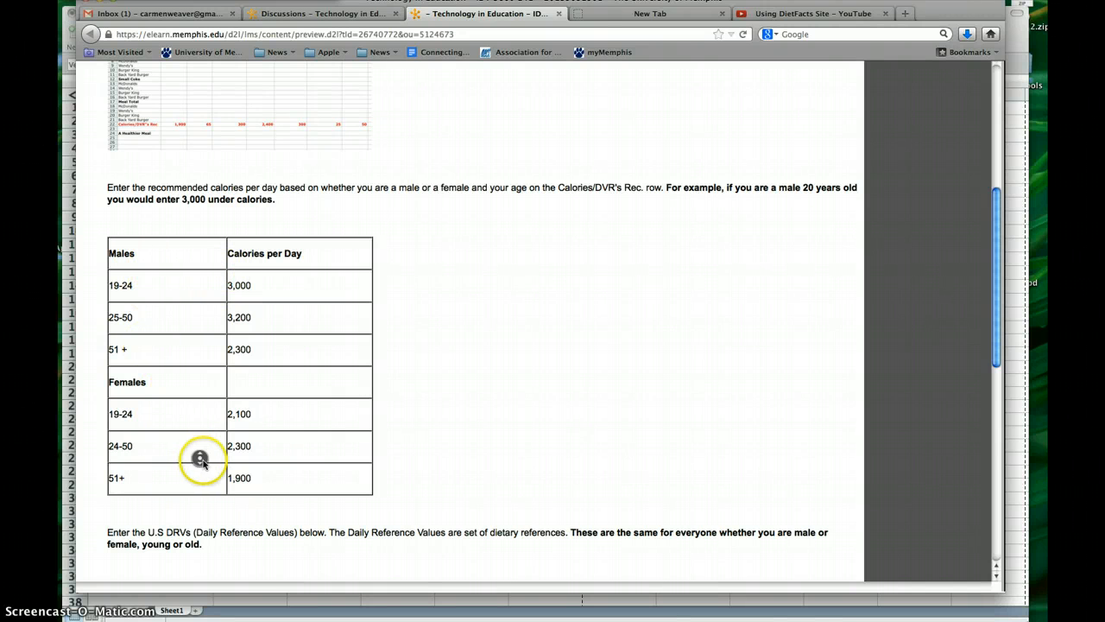
scroll(186, 431, "up", 5)
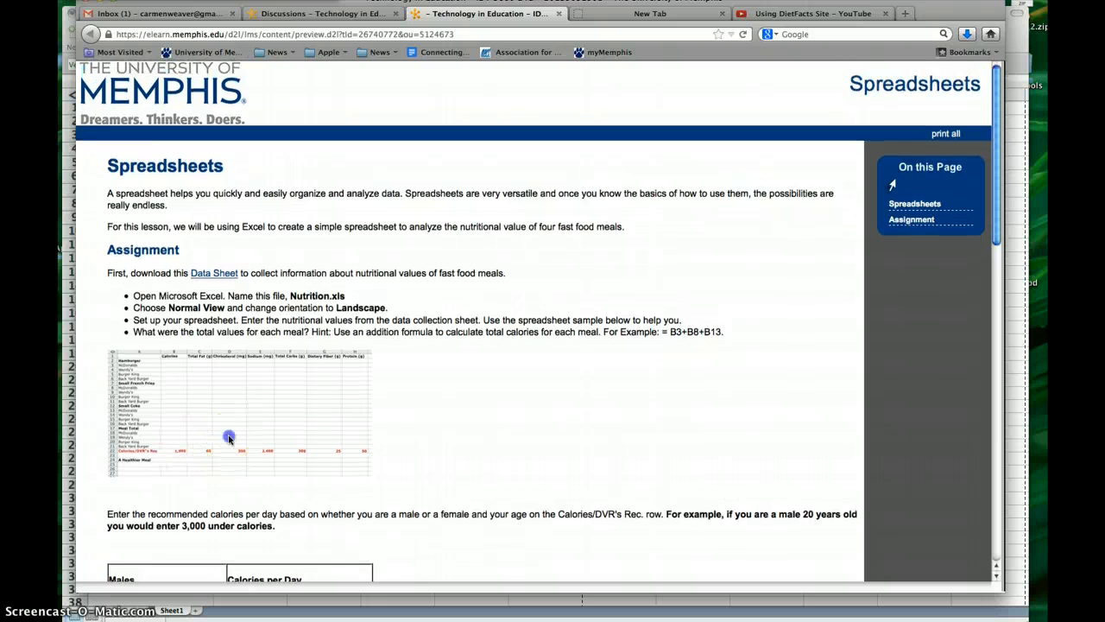
scroll(186, 440, "down", 5)
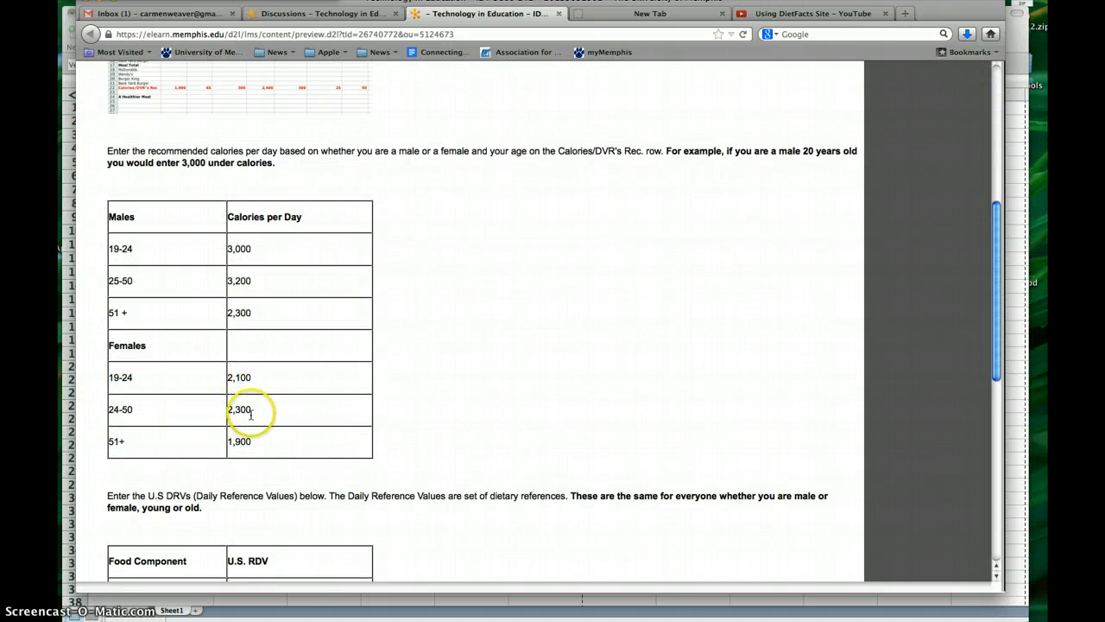
left_click_drag(227, 410, 258, 412)
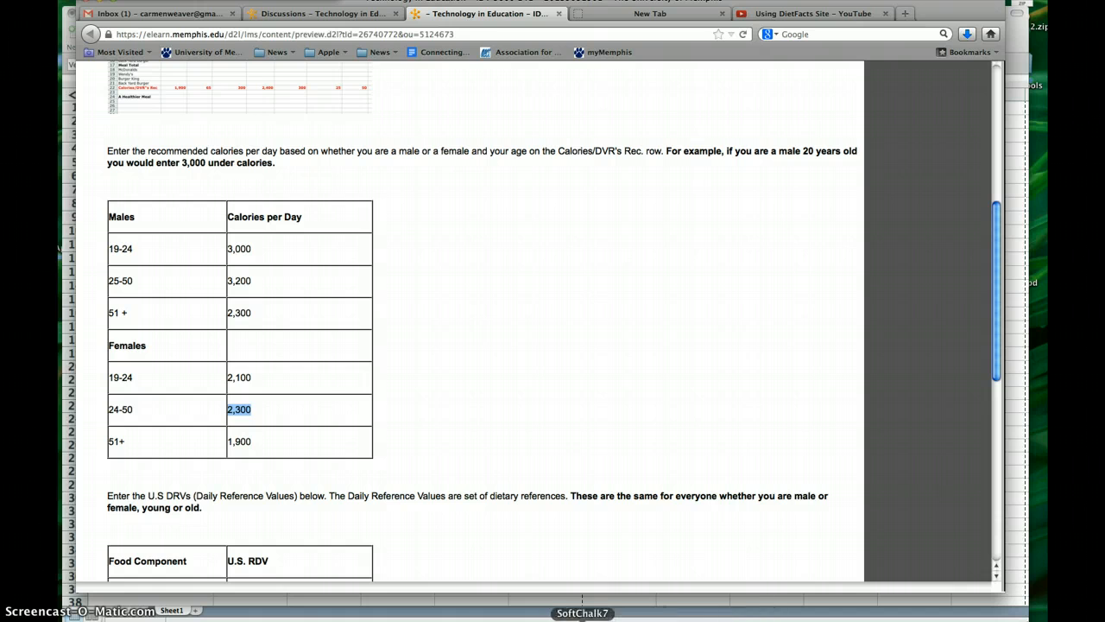
Switch back to Excel and enter 2300 as the Calories value in the My Totals row.
left_click(596, 615)
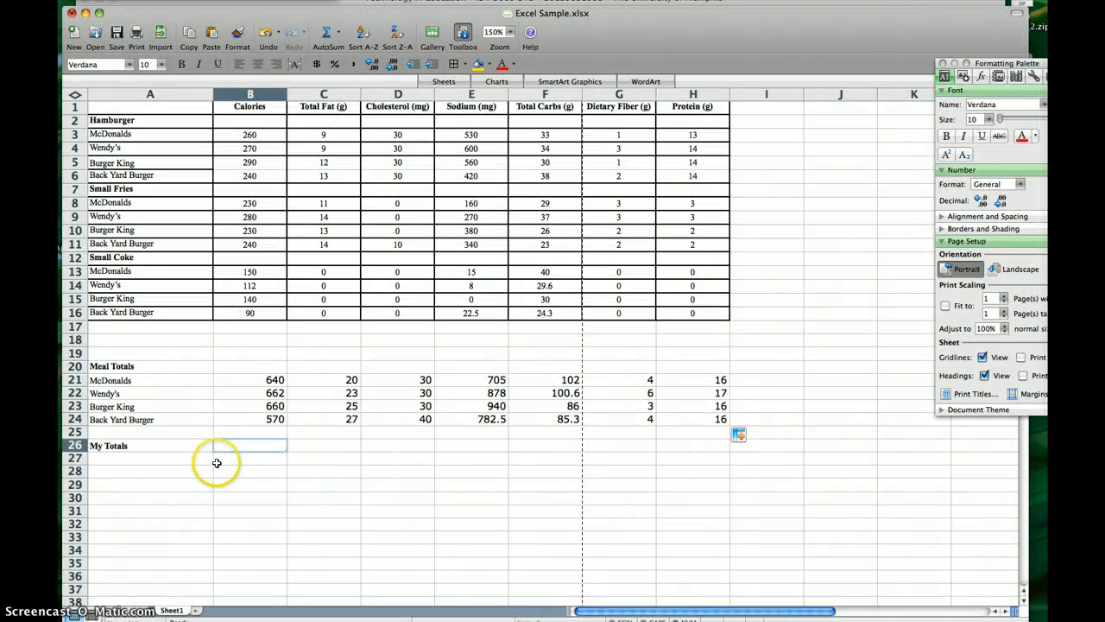
left_click(243, 445)
type("2300")
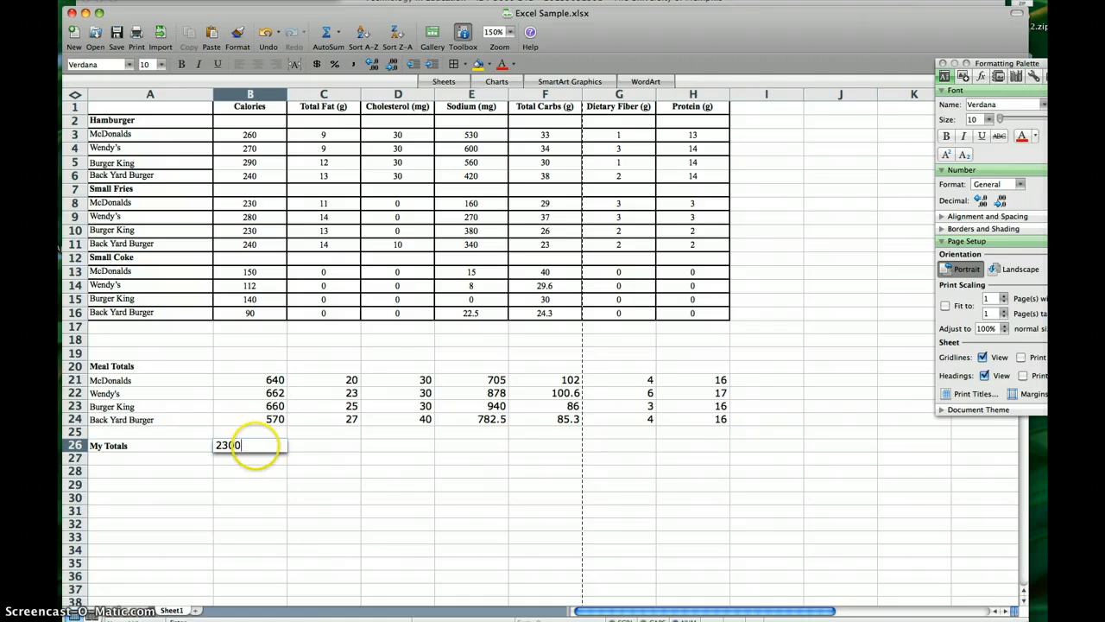
left_click(323, 444)
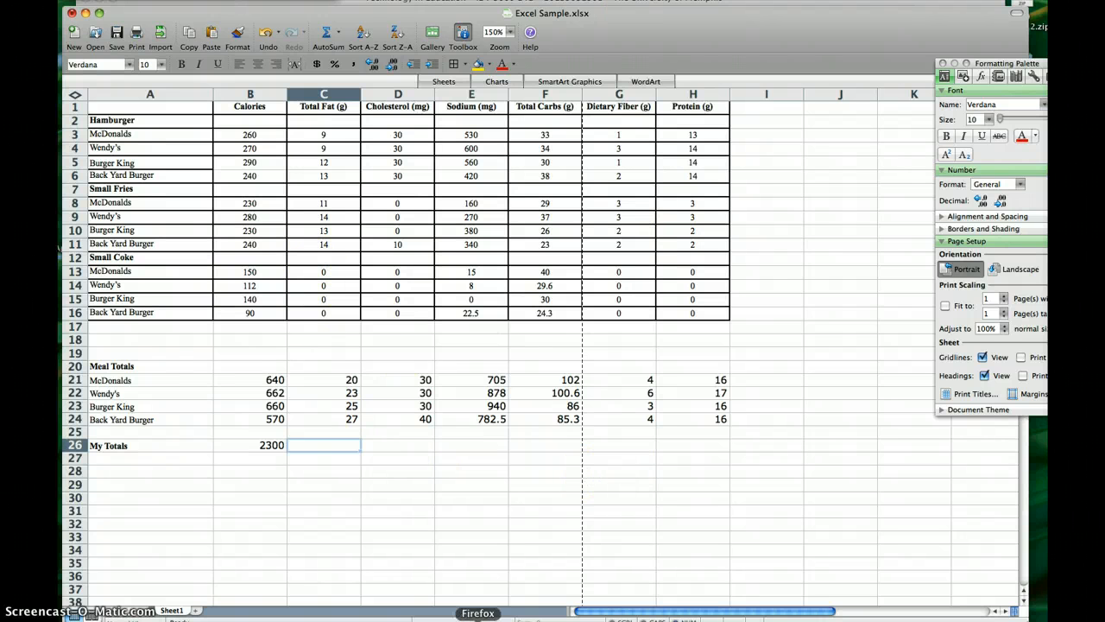
Look up the U.S. daily reference values on the Firefox assignment page and enter 65 as Total Fat in Excel's My Totals row.
left_click(477, 618)
scroll(378, 486, "down", 3)
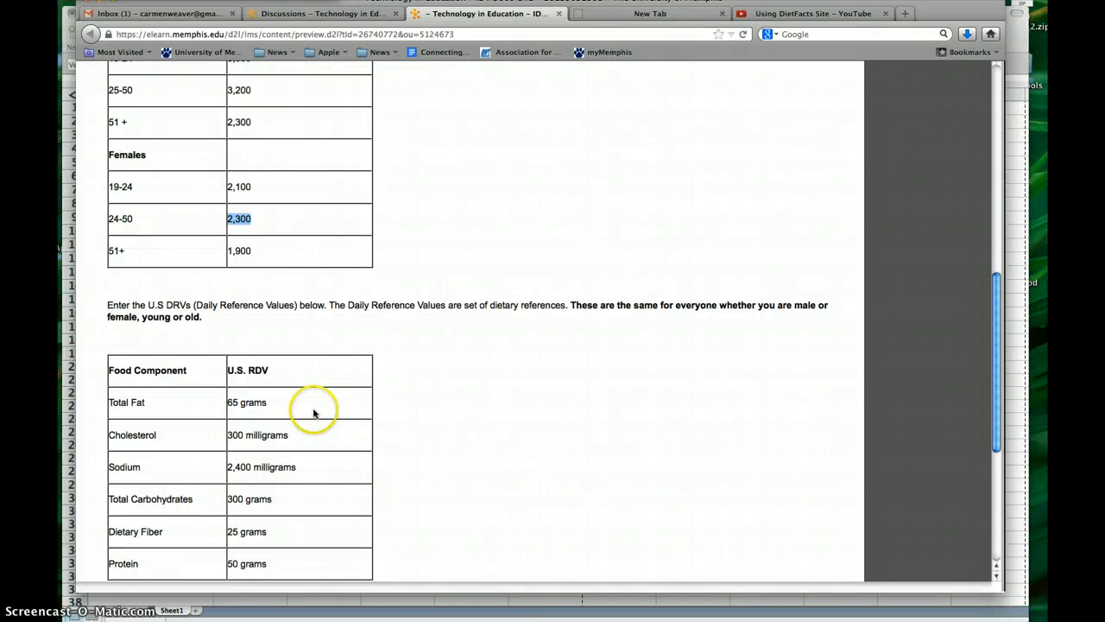
scroll(316, 412, "down", 3)
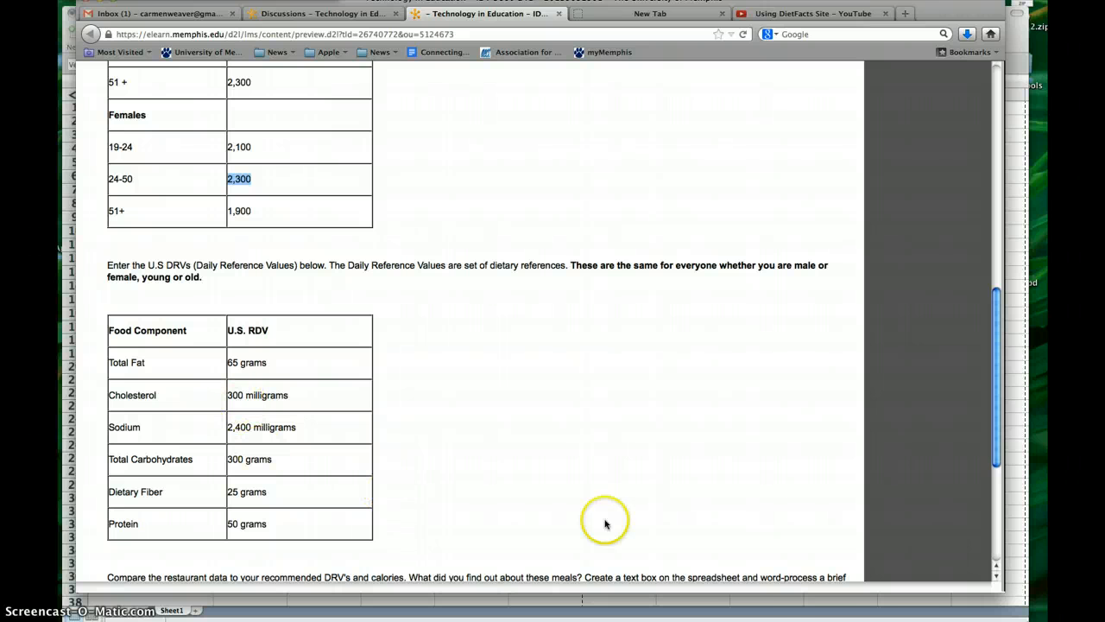
left_click(835, 612)
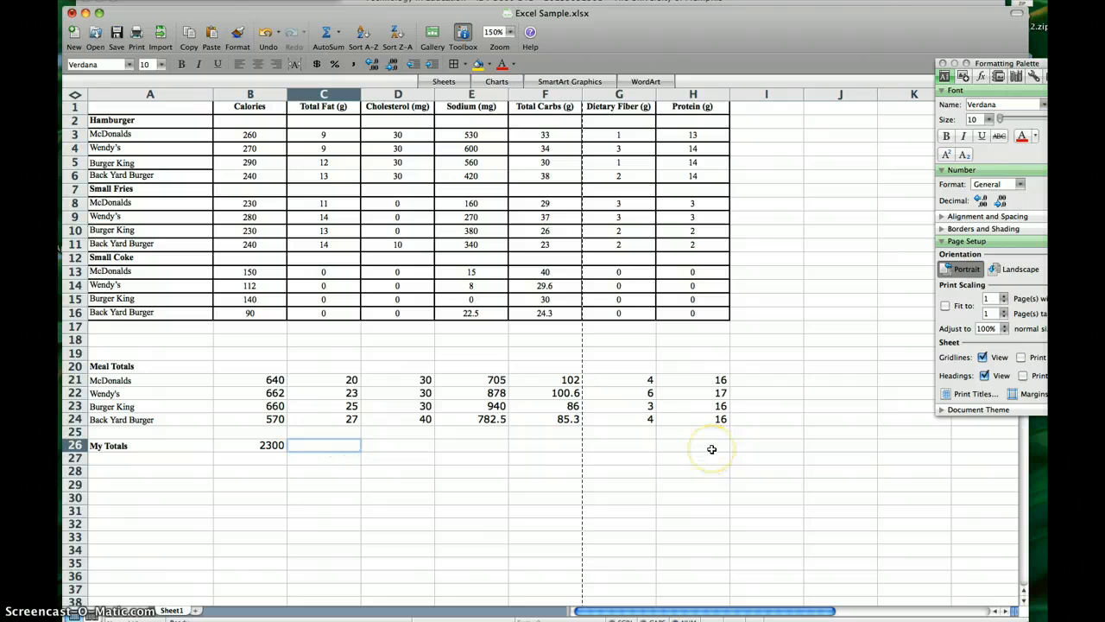
type("65")
left_click(505, 497)
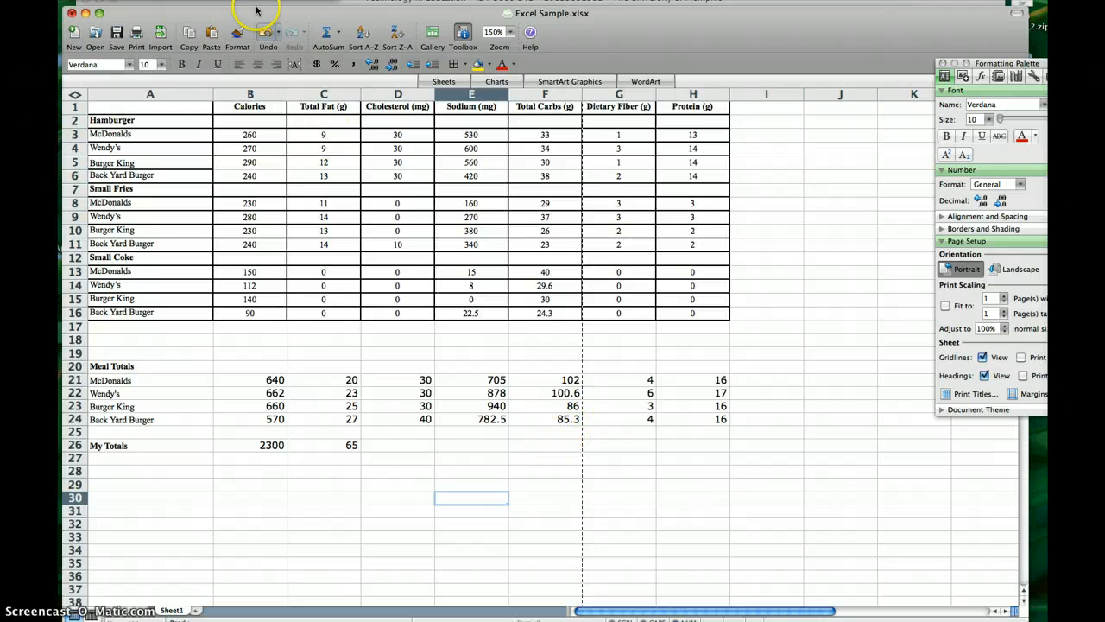
Insert a text box below the My Totals row, spanning about columns A to F and rows 30 to 34, reading "The best for me is....".
left_click(207, 1)
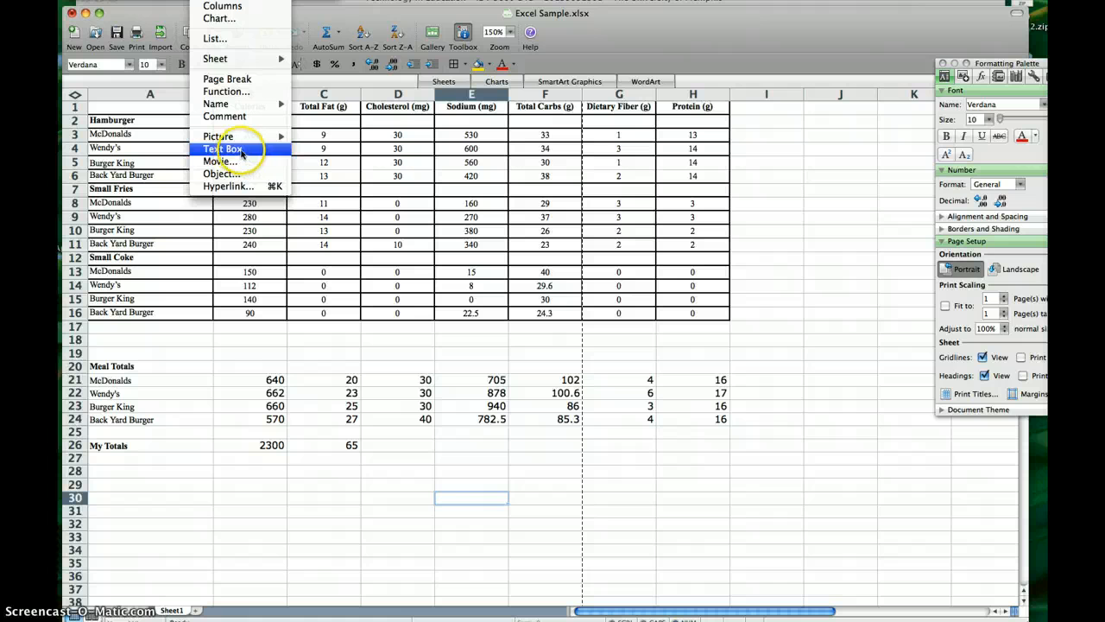
left_click(242, 150)
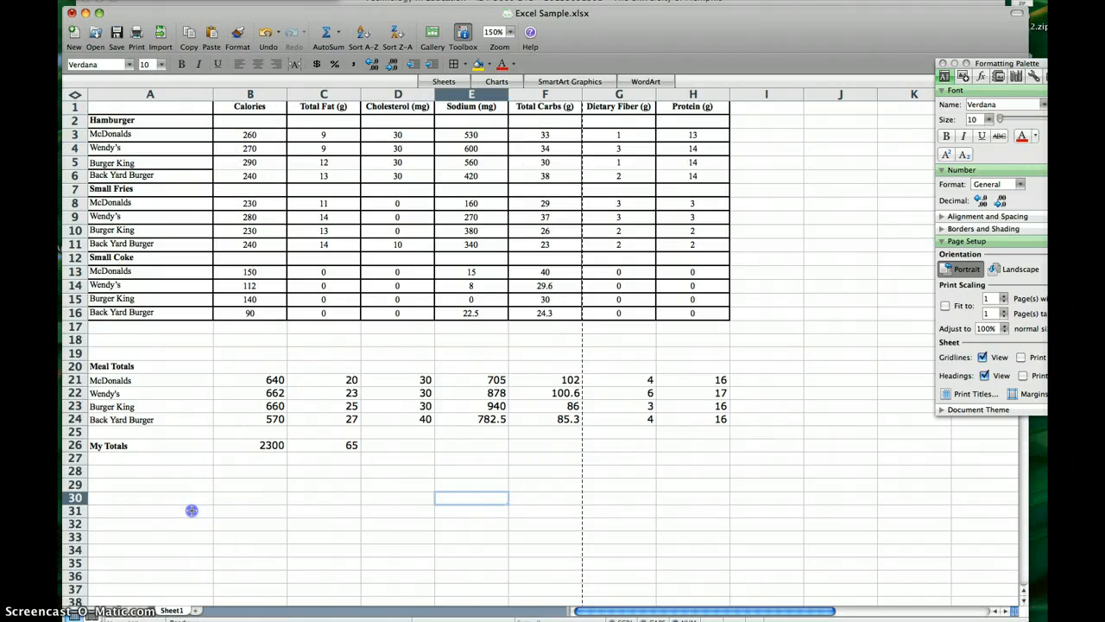
left_click_drag(191, 489, 569, 553)
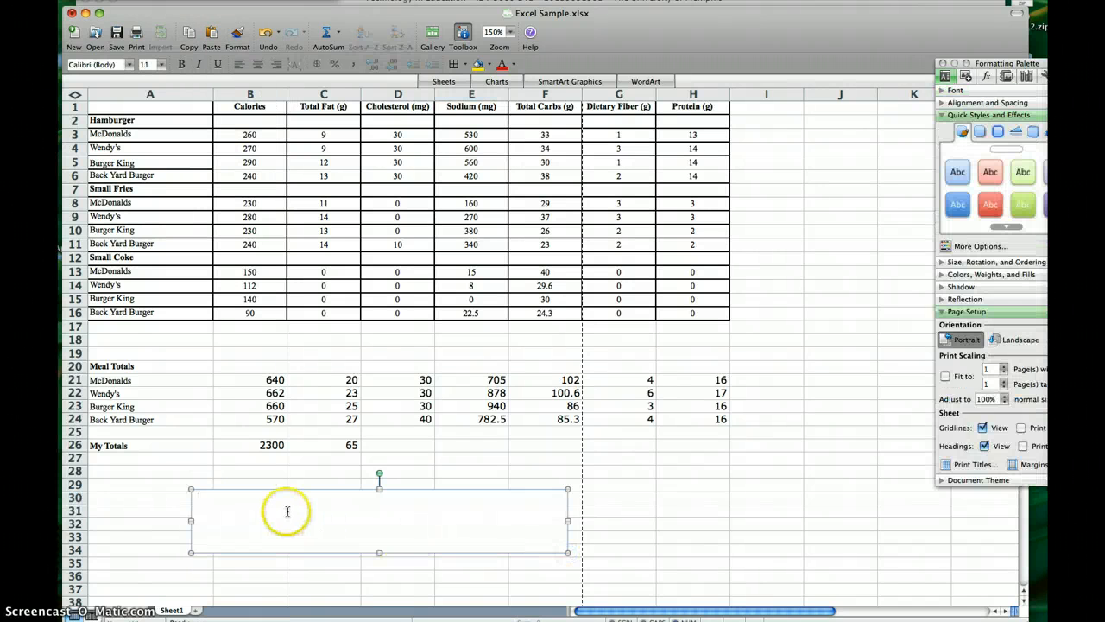
type("The ")
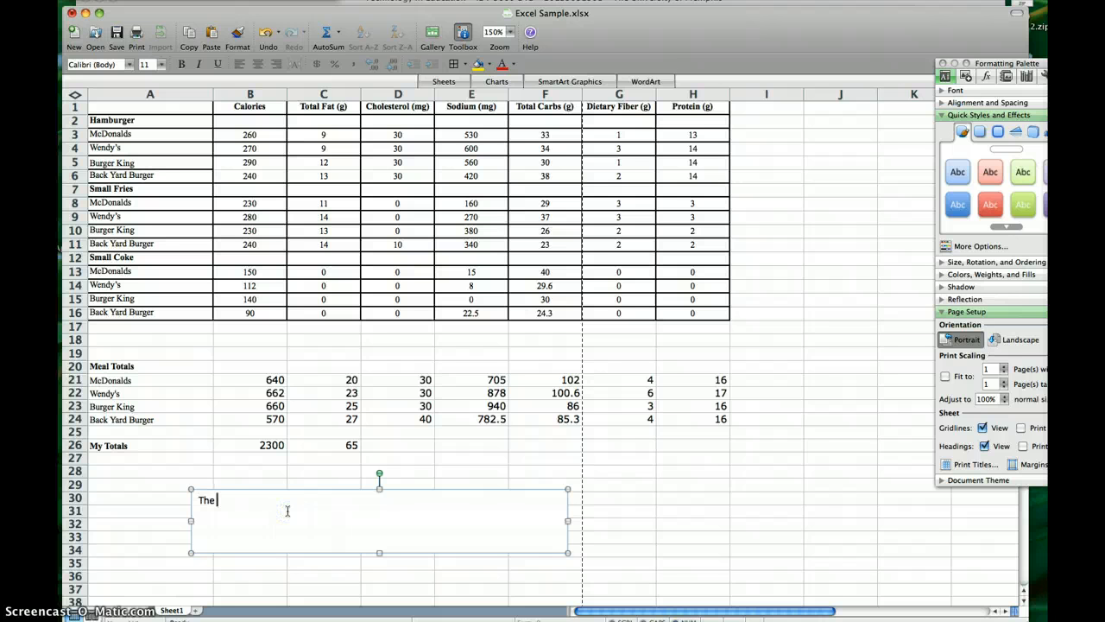
type("best for me is....")
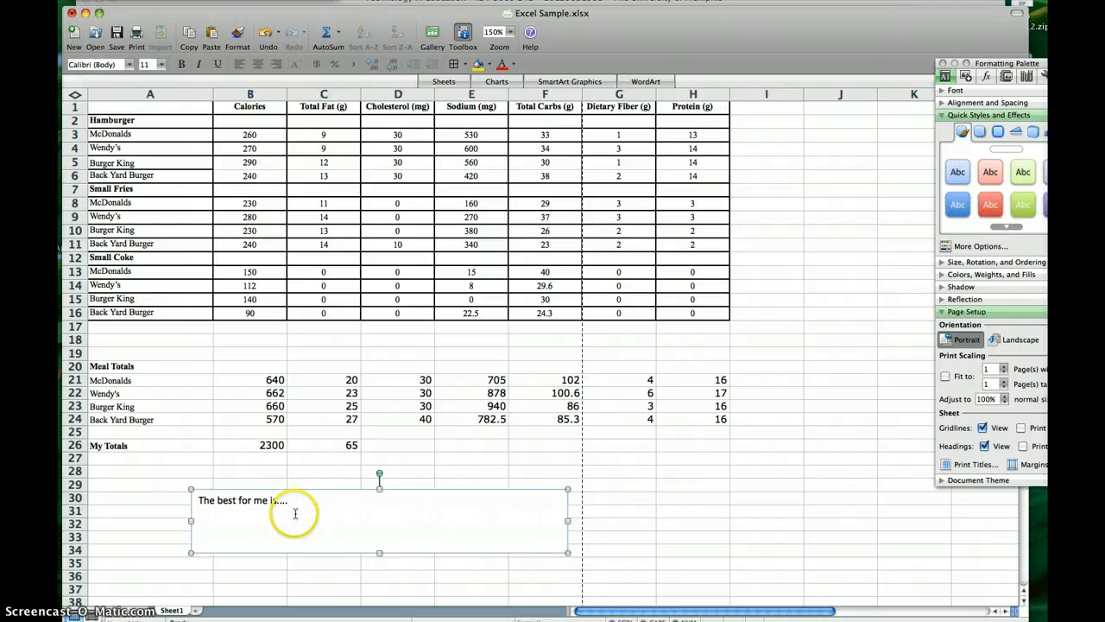
left_click(299, 518)
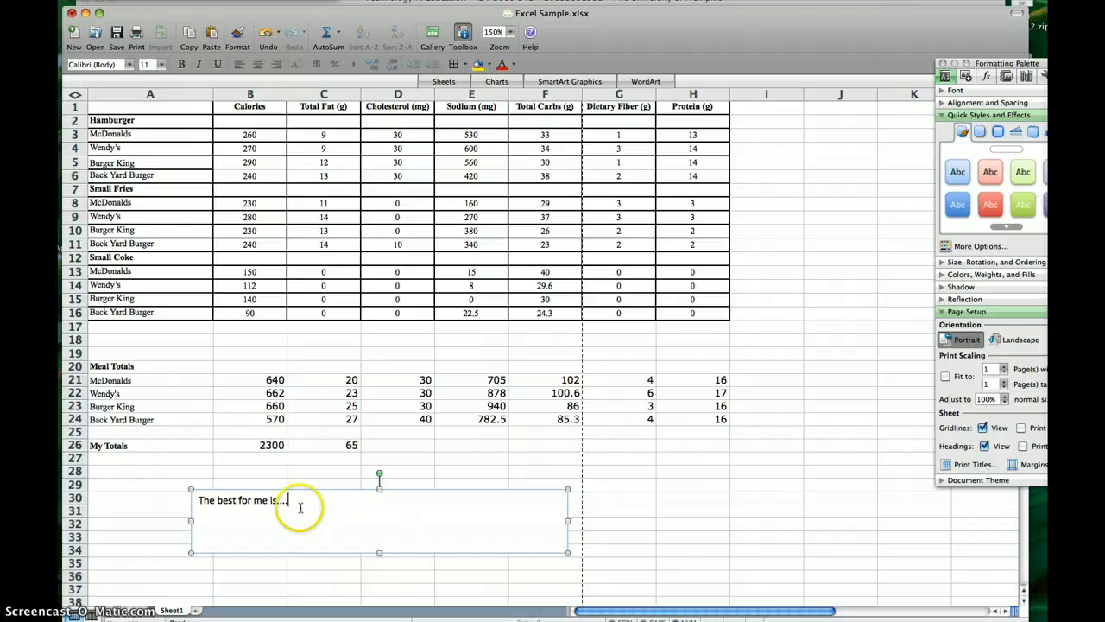
left_click(263, 443)
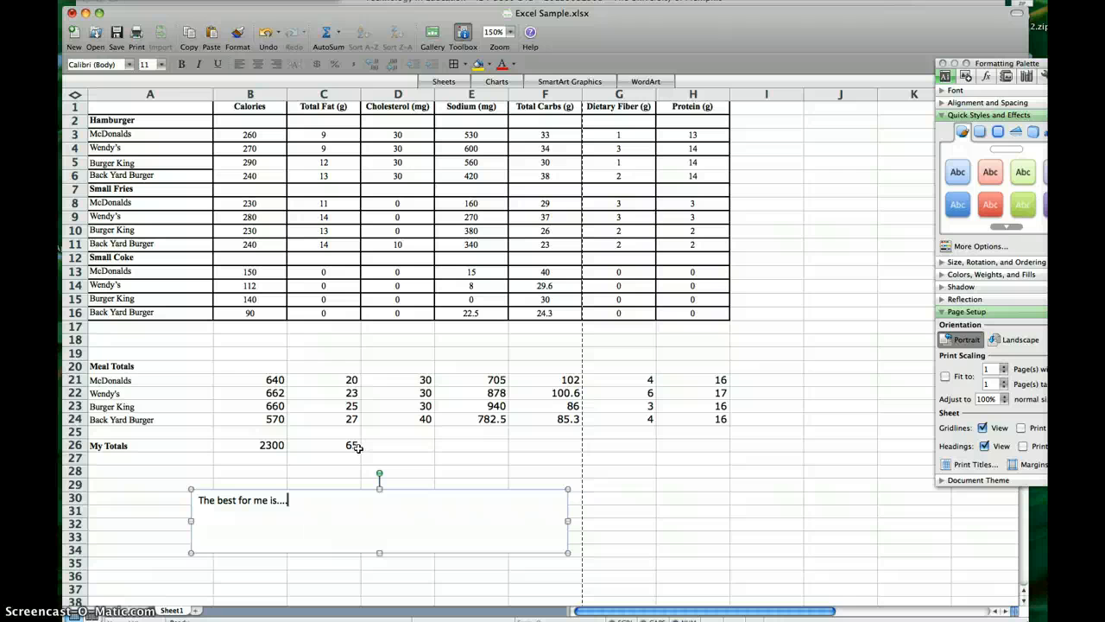
left_click(400, 447)
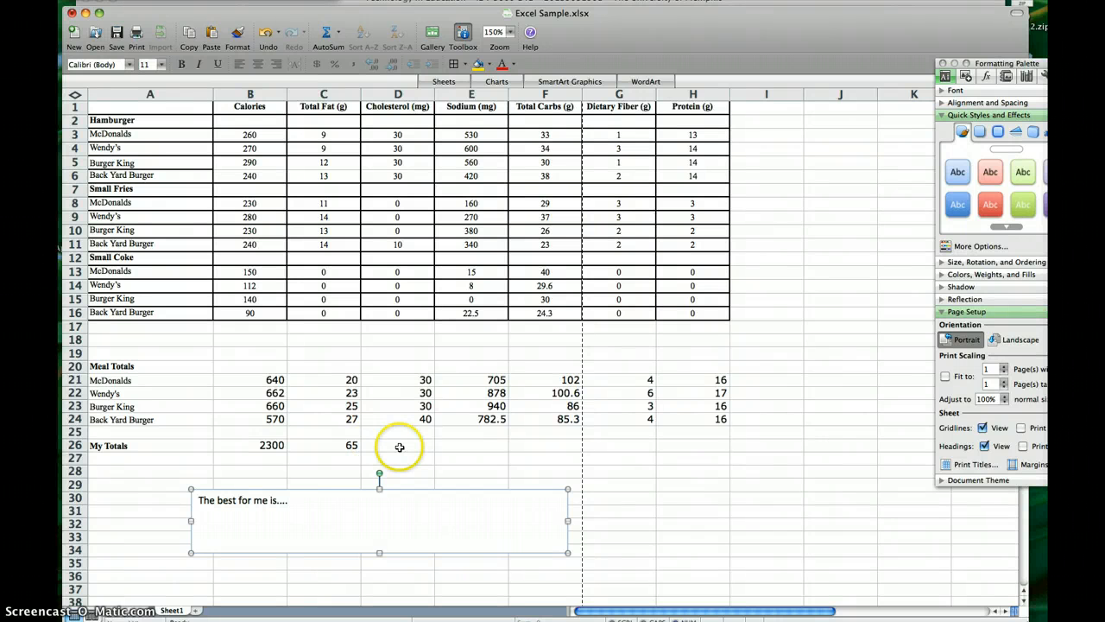